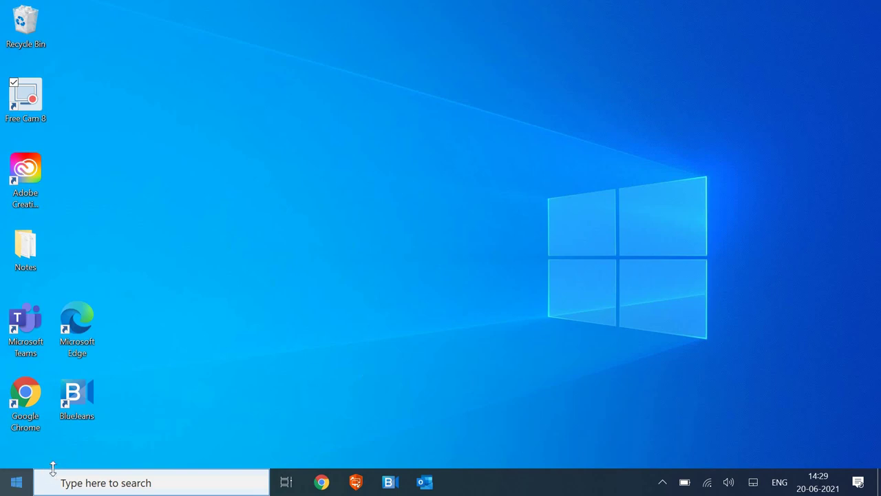
Open Run from the Start context menu and enter 'prefetch' via autocomplete.
right_click(15, 484)
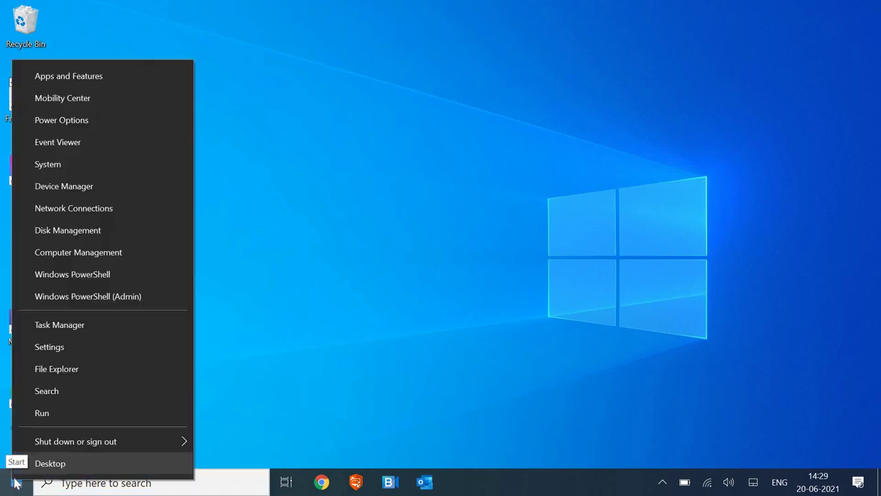
left_click(68, 414)
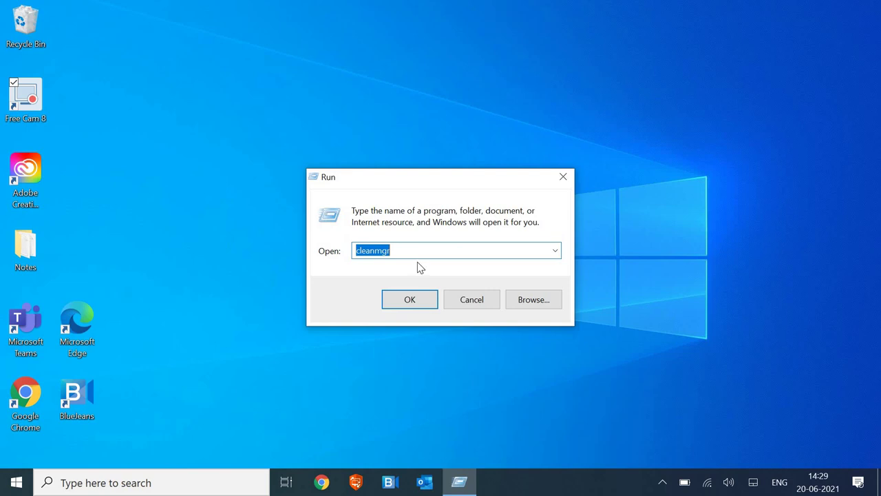
type("pre")
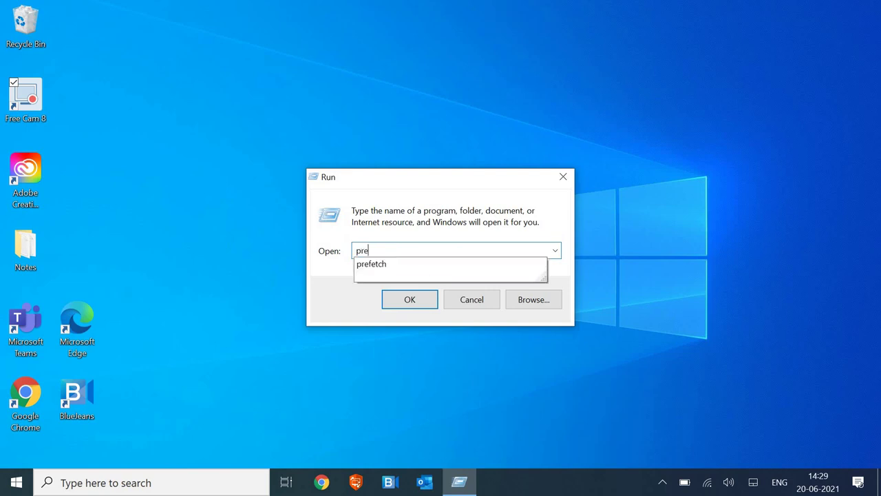
type("fetc")
left_click(420, 267)
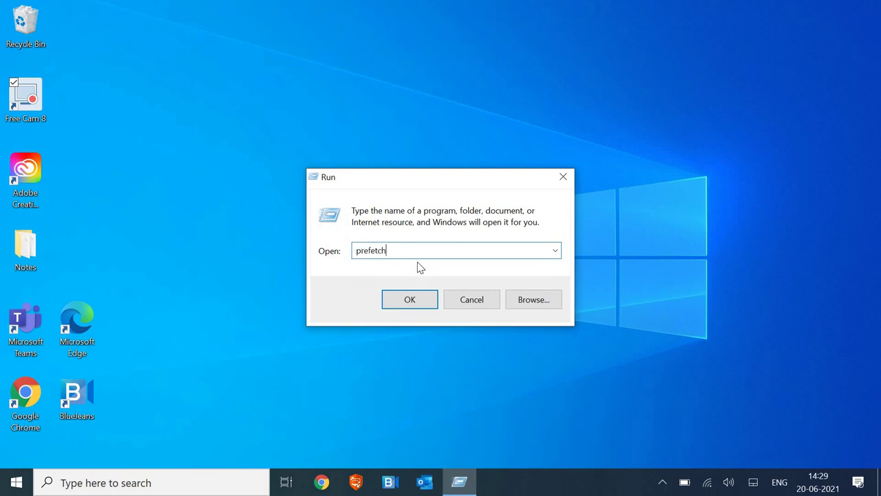
Open the Prefetch folder maximized and browse its 258 files.
left_click(409, 301)
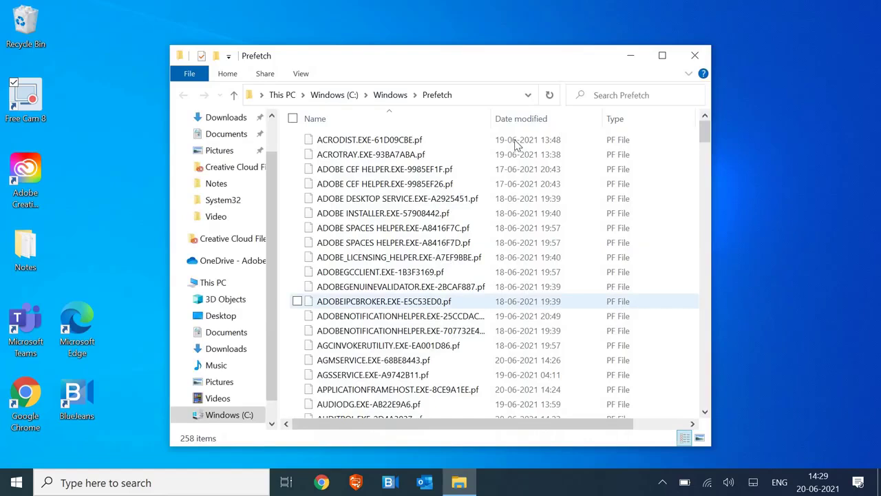
left_click(662, 55)
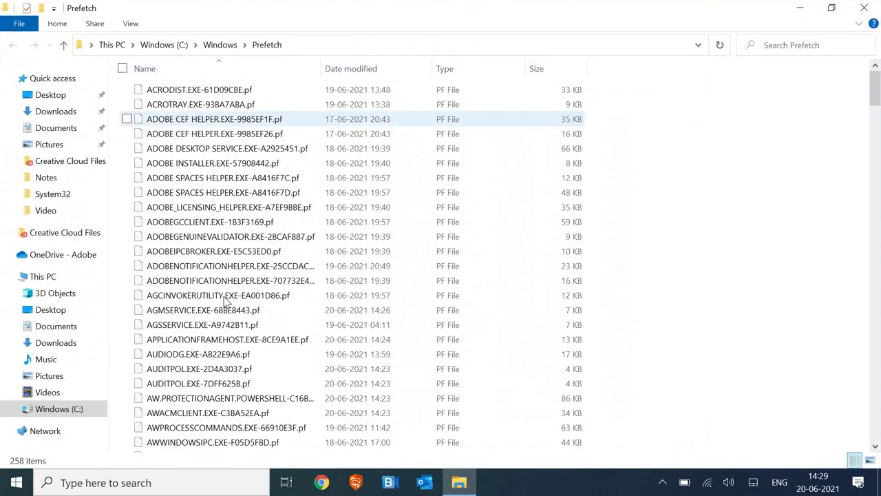
scroll(230, 310, "down", 20)
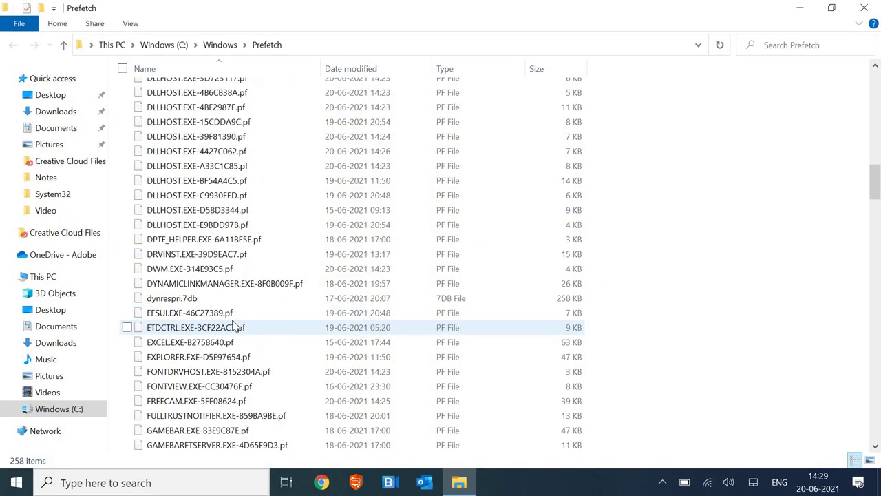
scroll(234, 327, "down", 20)
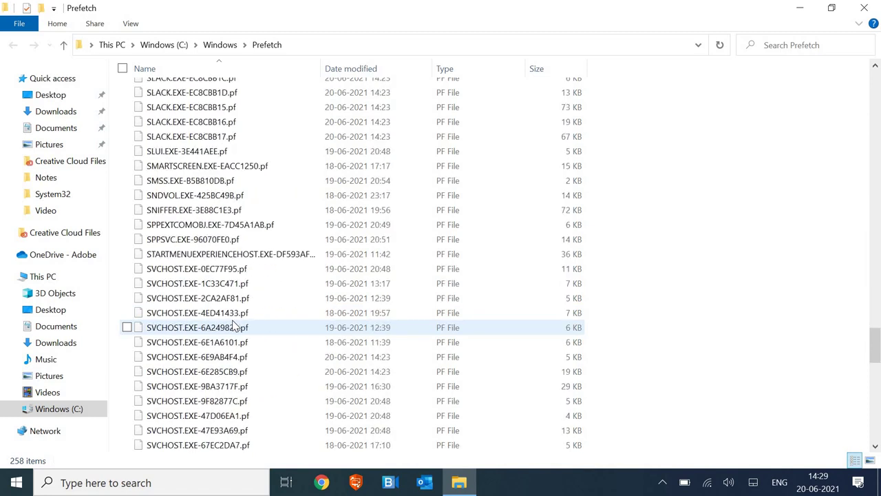
scroll(234, 327, "down", 4)
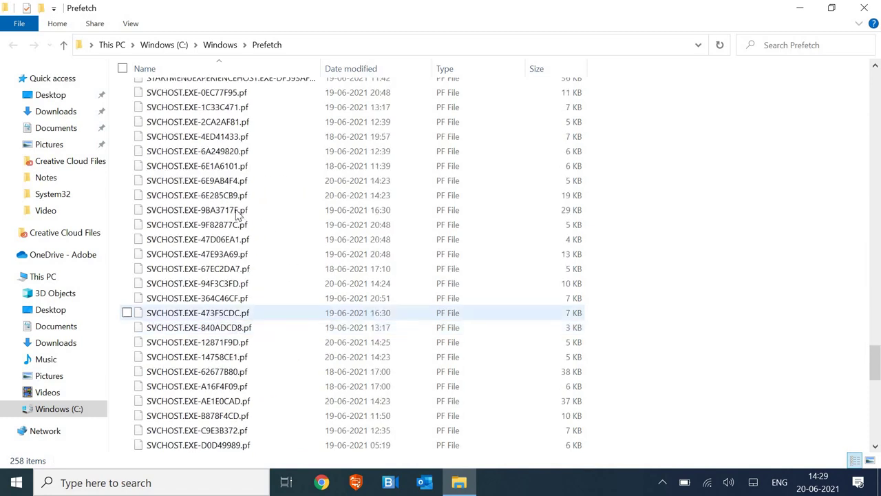
Permanently delete all Prefetch files, skip the in-use ones, and close the window.
left_click(225, 143)
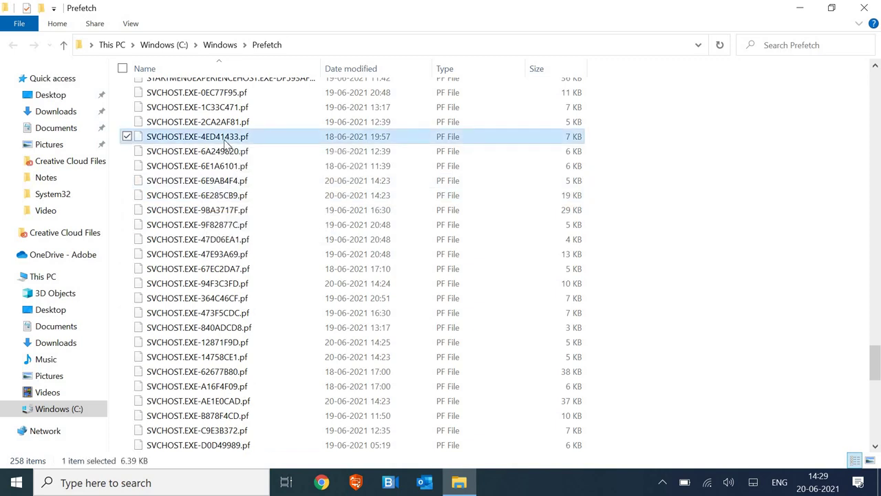
key("ctrl+a")
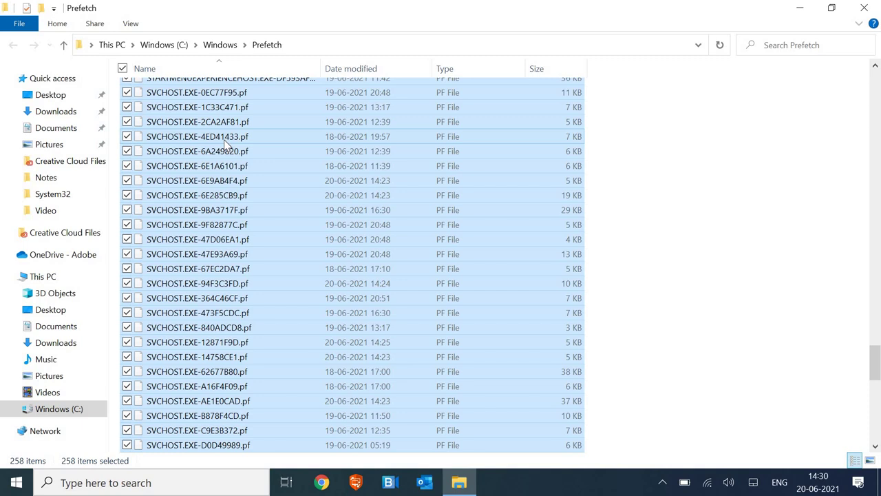
key("shift+Delete")
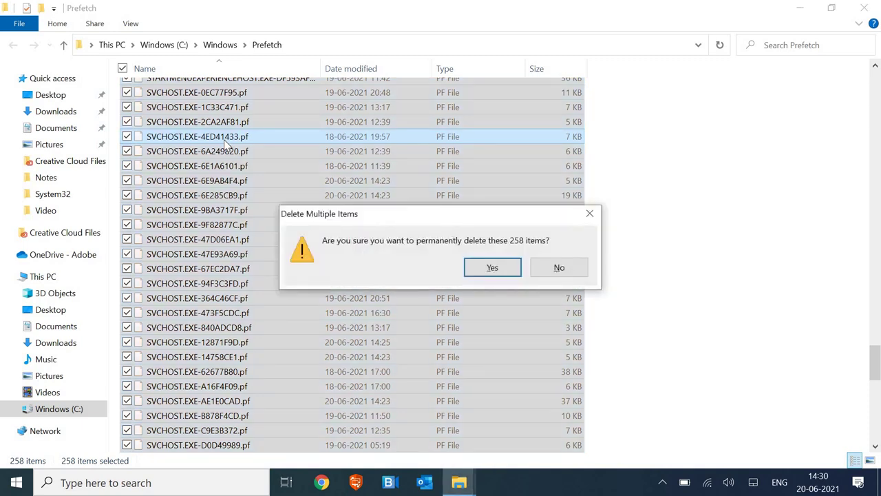
key("Return")
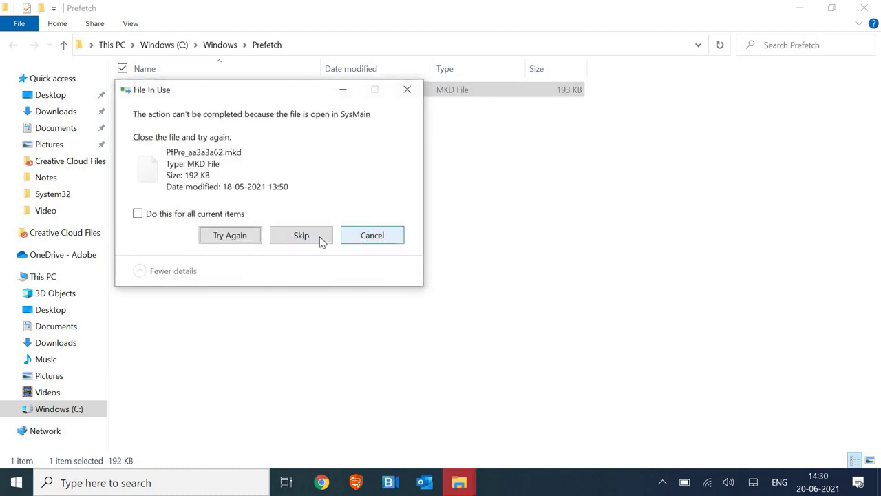
left_click(367, 240)
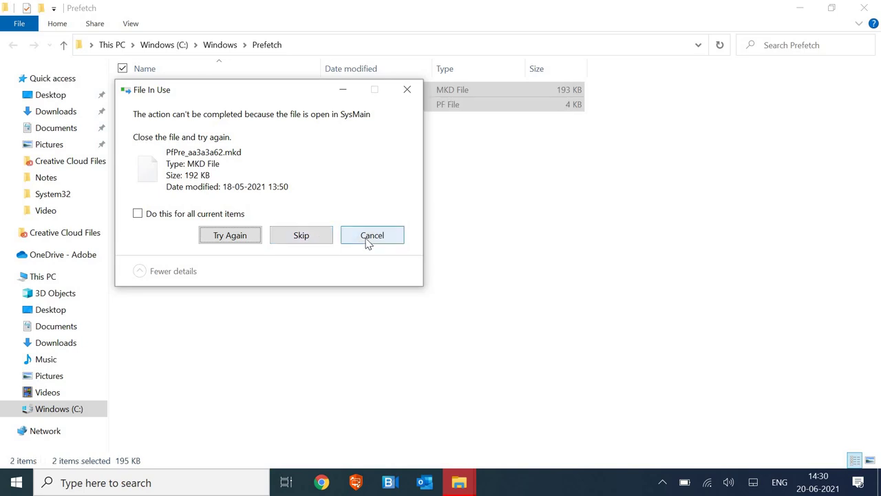
left_click(864, 7)
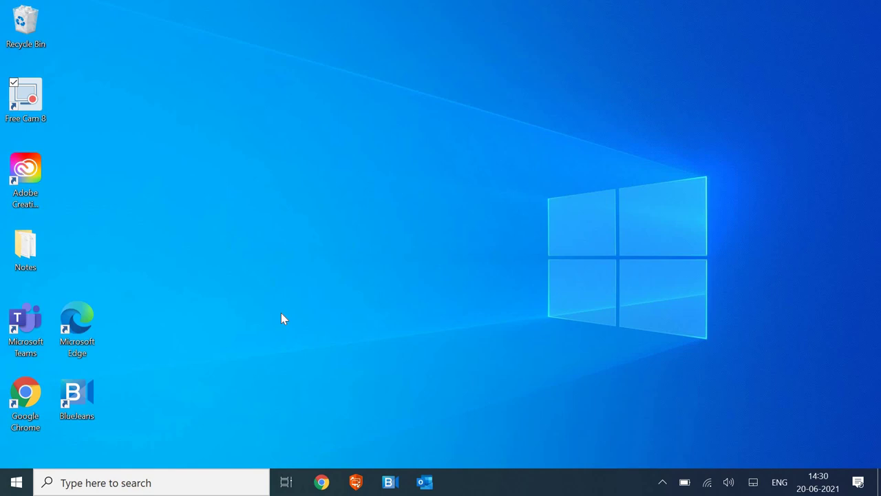
Open the Windows Temp folder by running 'temp' from the Run dialog.
right_click(26, 474)
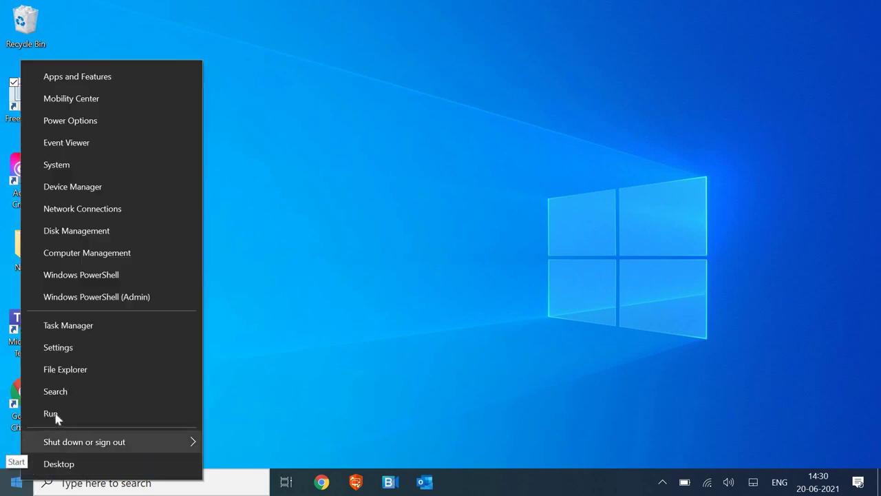
left_click(54, 414)
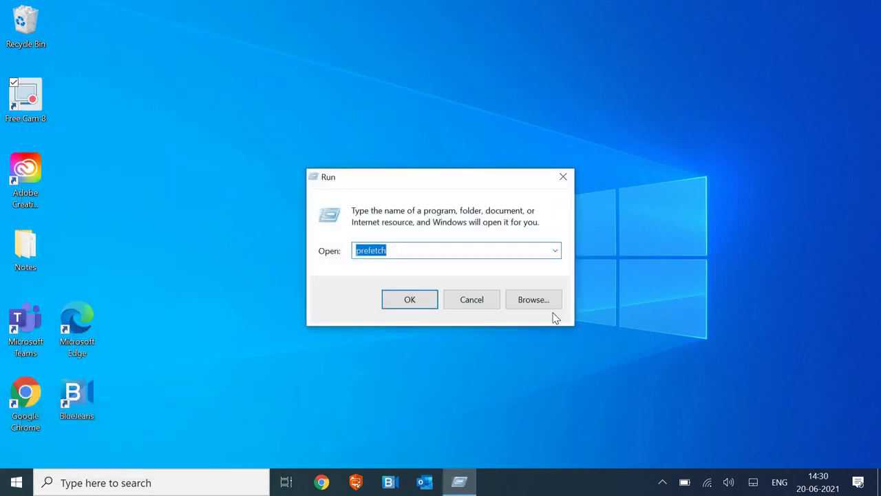
type("temp")
key("Return")
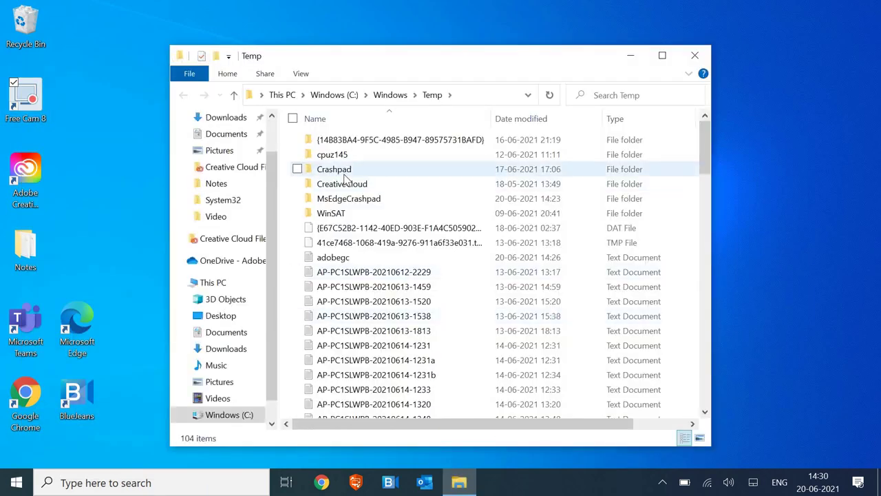
Permanently delete all 104 Temp items, stopping at the in-use file.
left_click(344, 175)
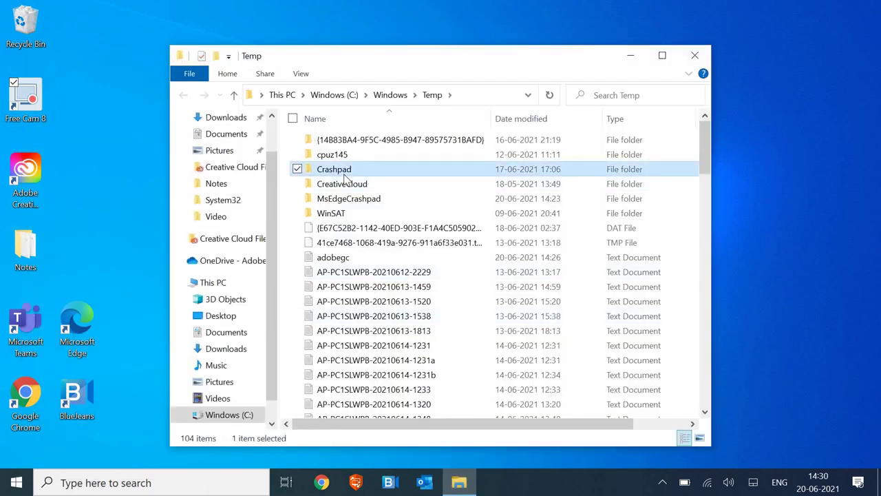
key("ctrl+a")
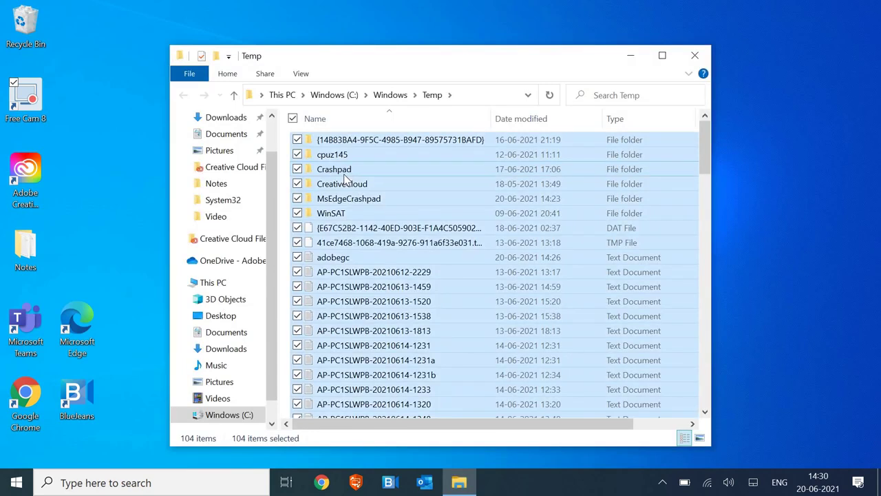
key("shift+Delete")
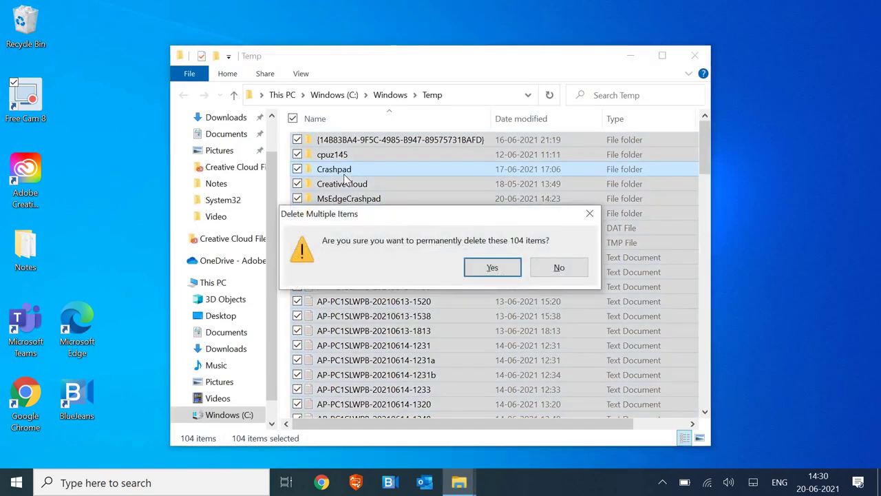
key("Return")
key("Return")
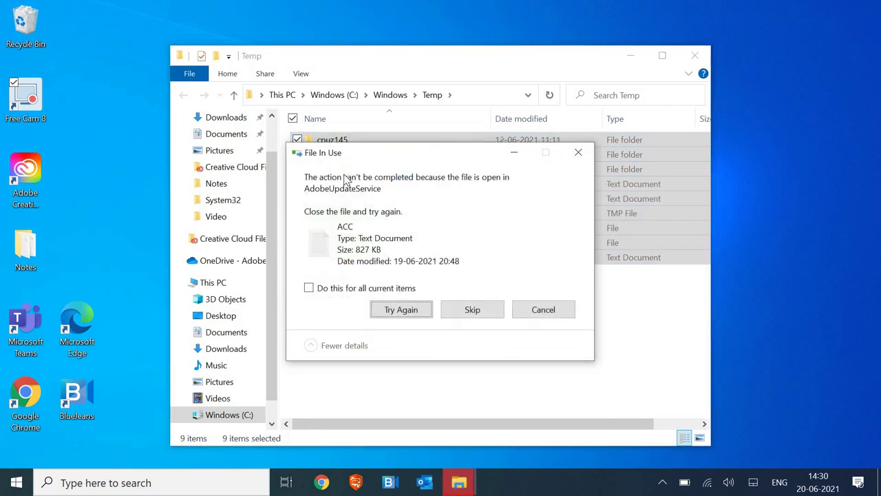
left_click(533, 313)
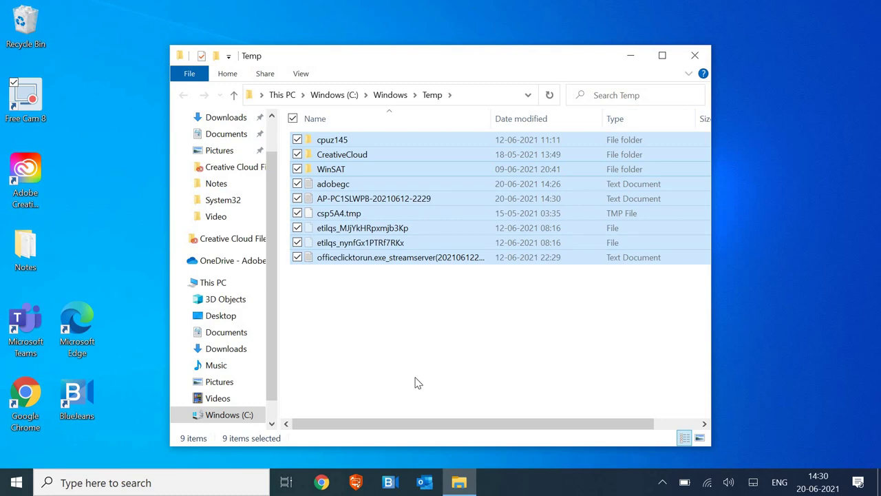
Close the Windows Temp window, launch Run via search, and enter %temp%.
left_click(693, 56)
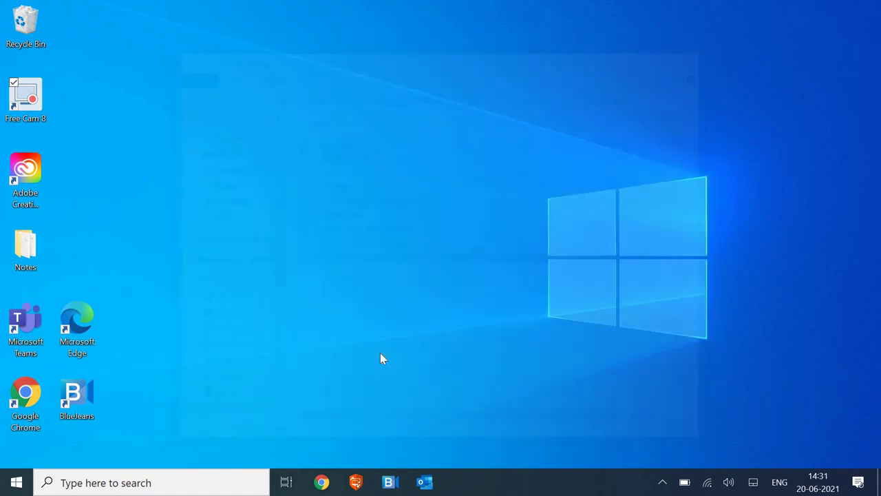
left_click(16, 482)
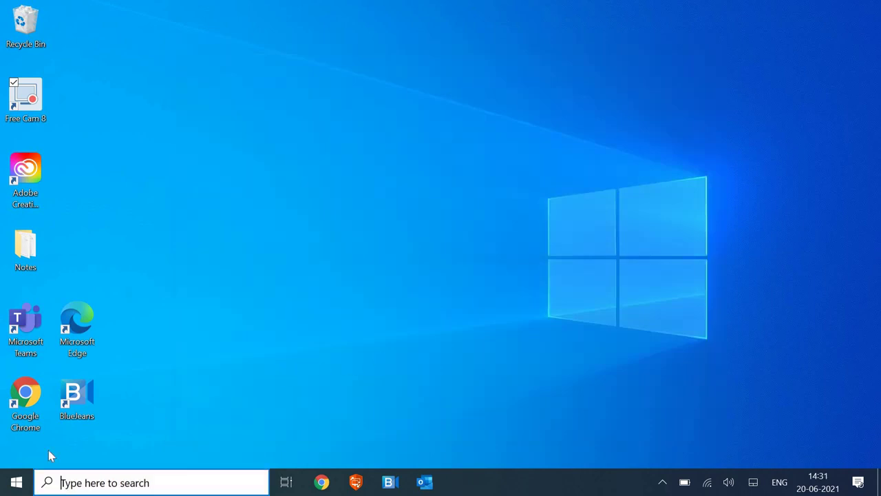
left_click(526, 324)
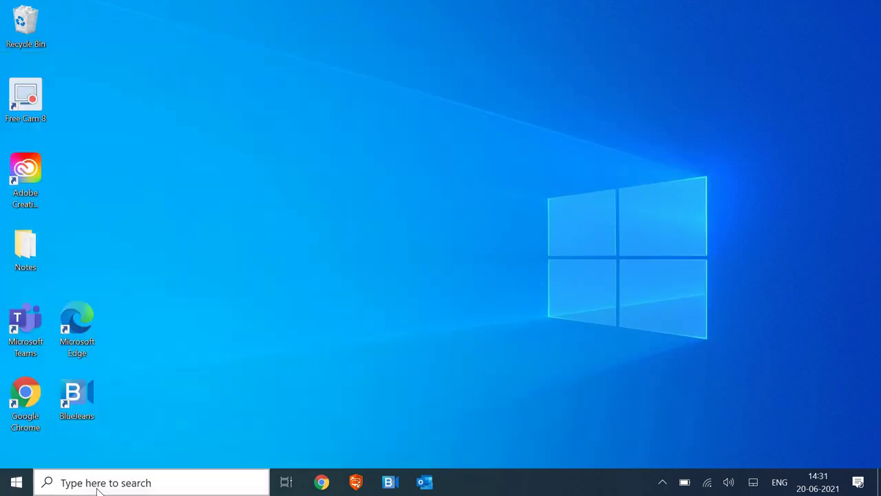
left_click(95, 483)
type("run")
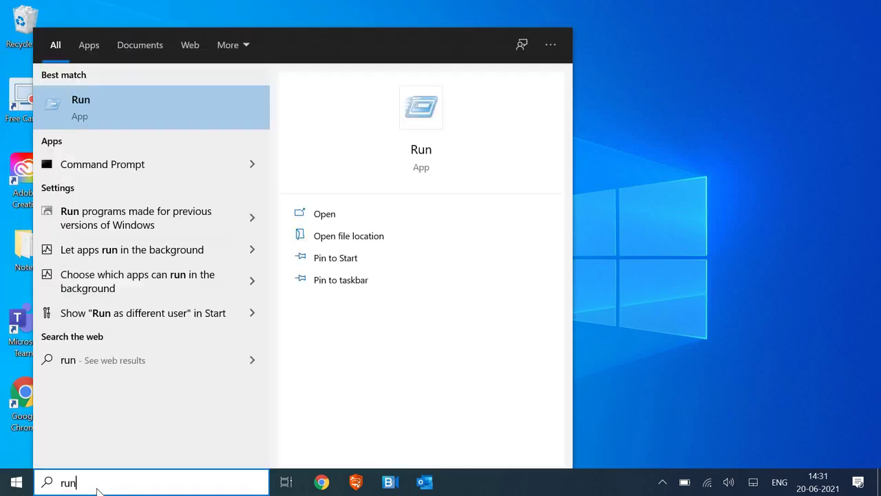
key("Return")
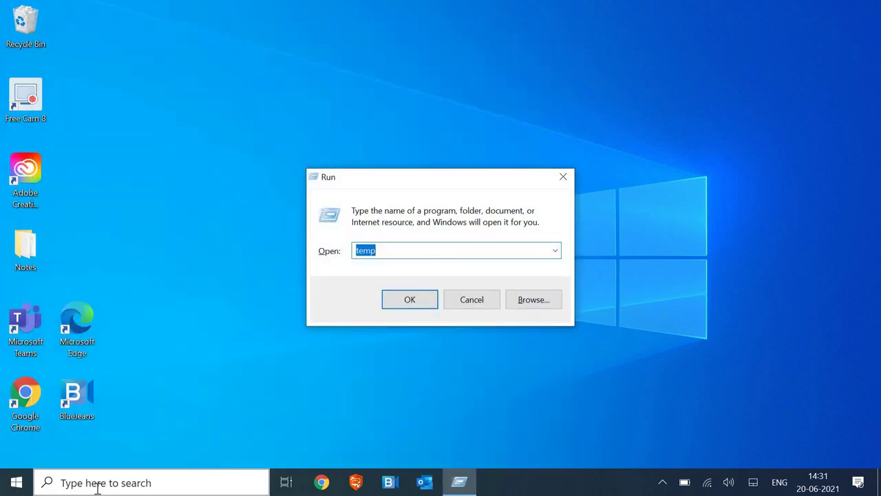
type("%temp%")
Open the user's %temp% folder and maximize the window.
key("Return")
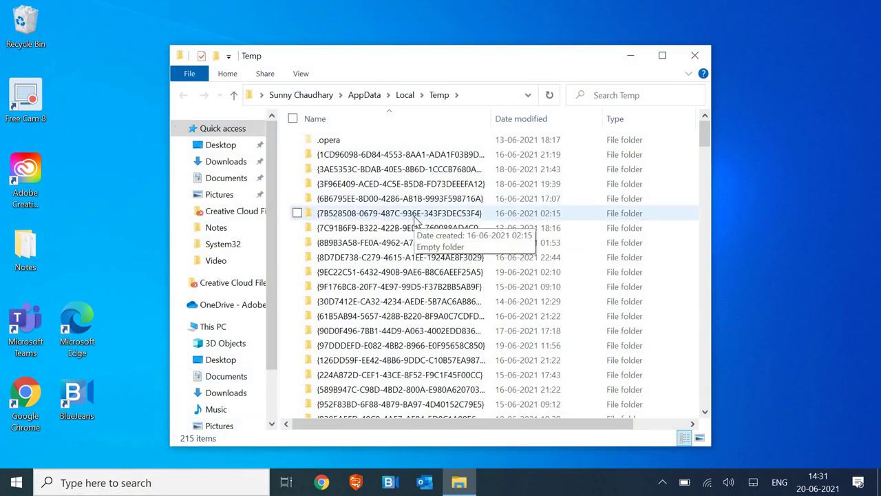
left_click(415, 214)
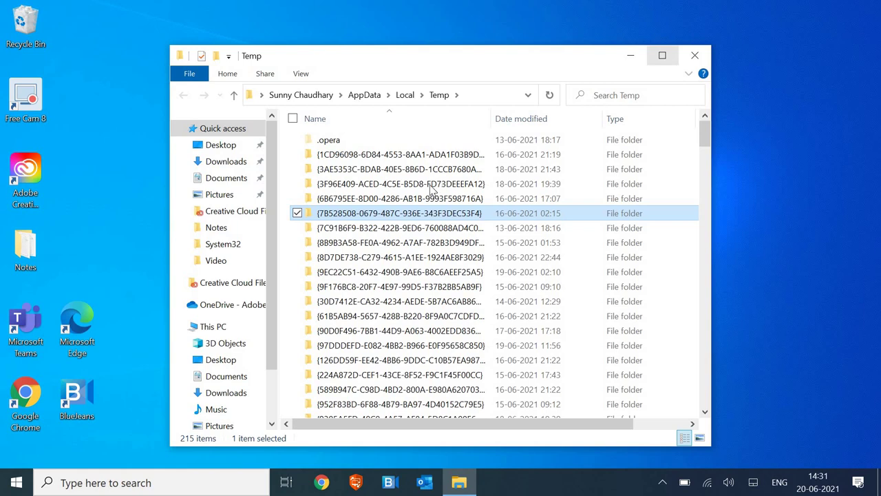
key("Up")
key("Up")
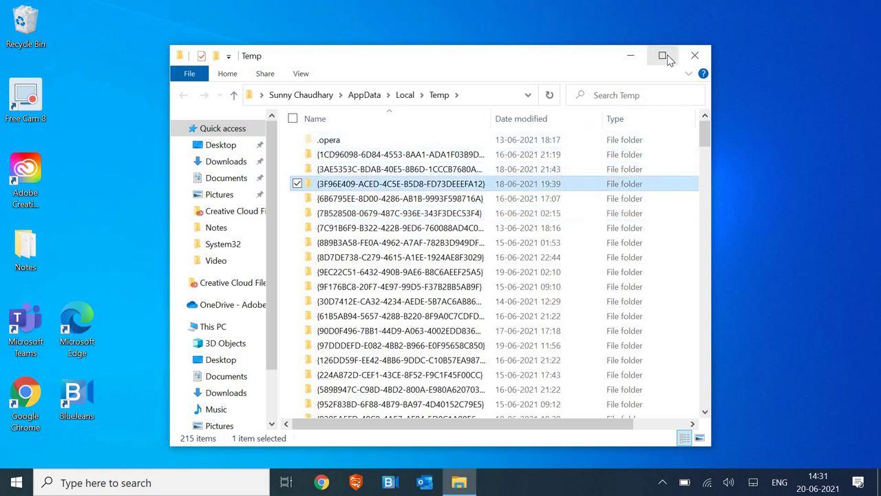
left_click(662, 56)
left_click(227, 236)
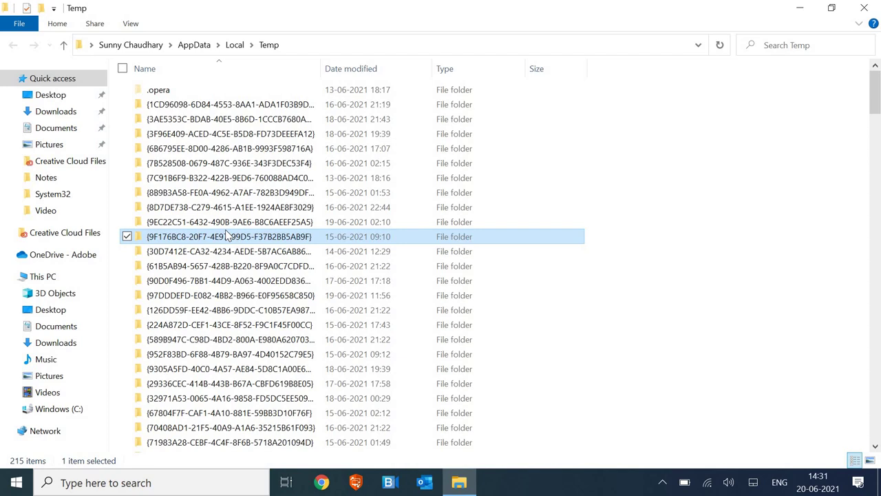
left_click(233, 194)
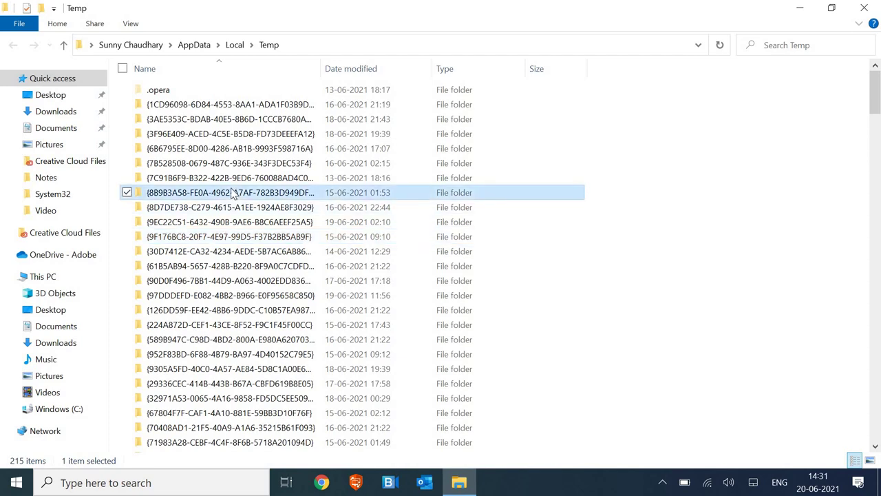
Permanently delete all 215 temp items, cancel at the in-use file, and close Explorer.
key("ctrl+a")
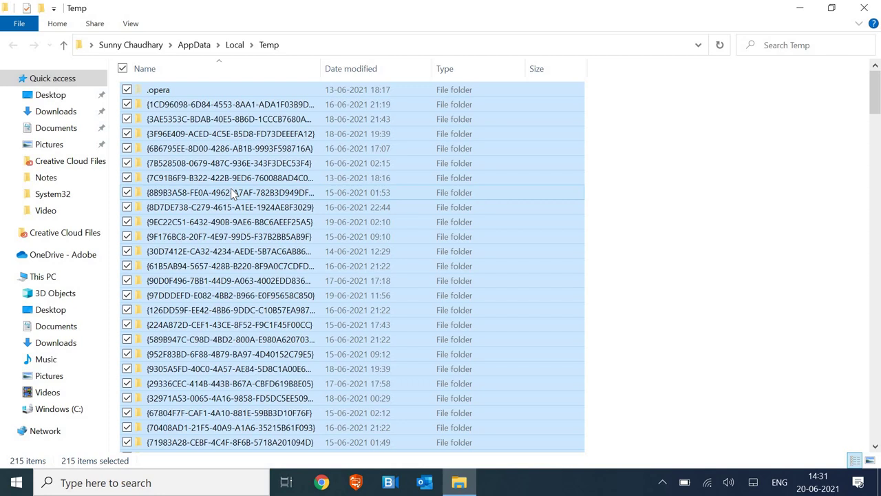
key("shift+Delete")
key("Return")
left_click(398, 254)
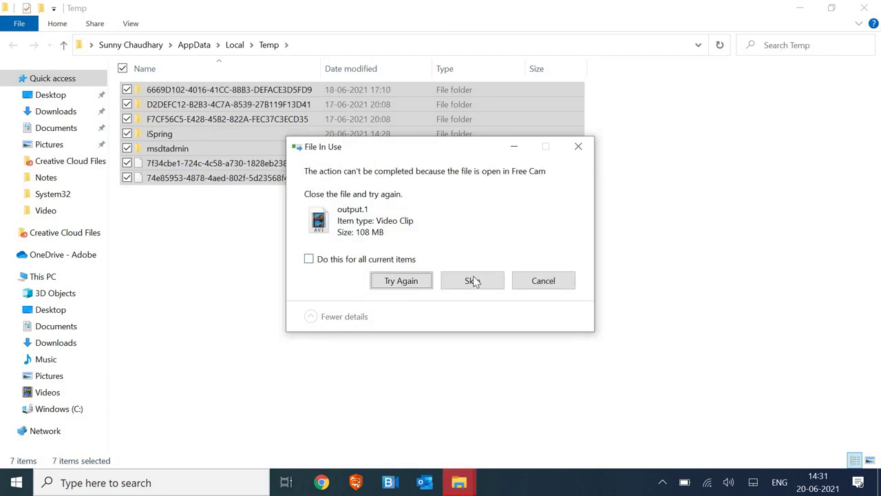
left_click(531, 286)
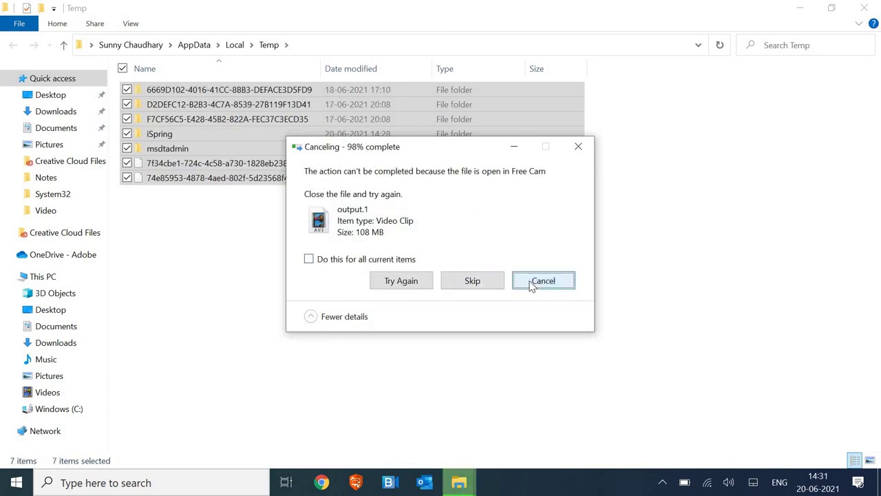
left_click(530, 283)
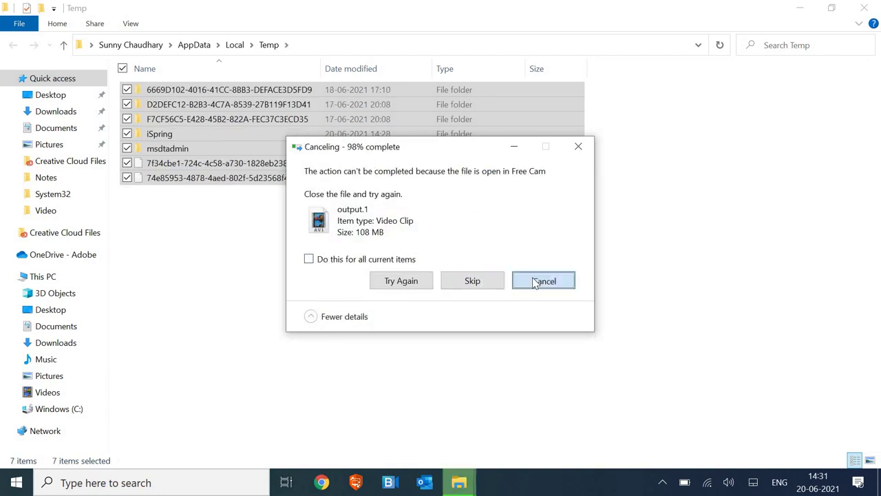
key("alt+F4")
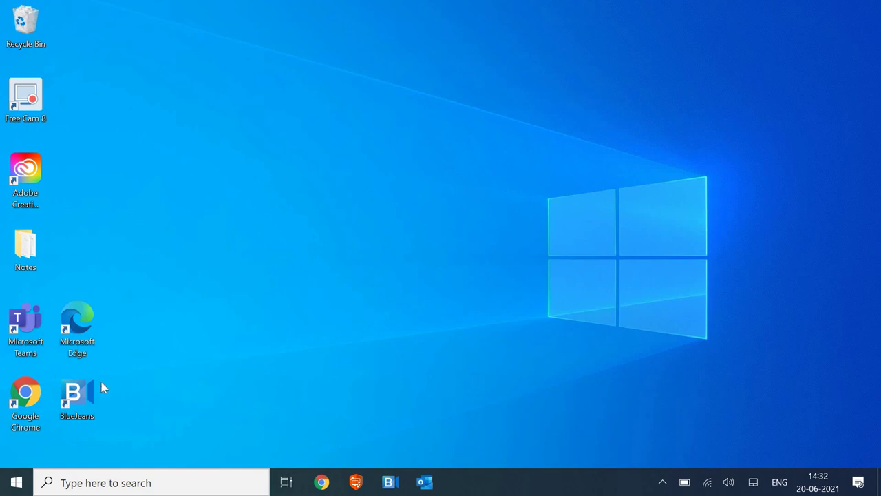
Launch Chrome from the desktop and open Settings from the three-dot menu.
double_click(41, 392)
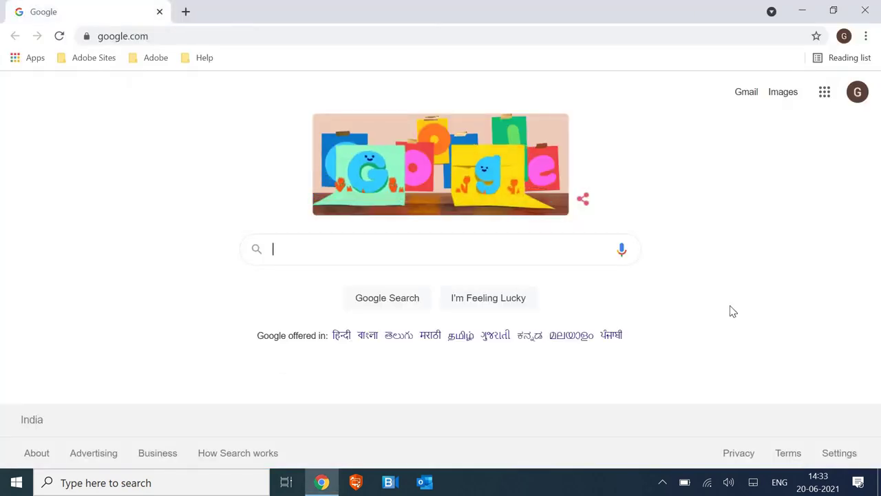
left_click(866, 38)
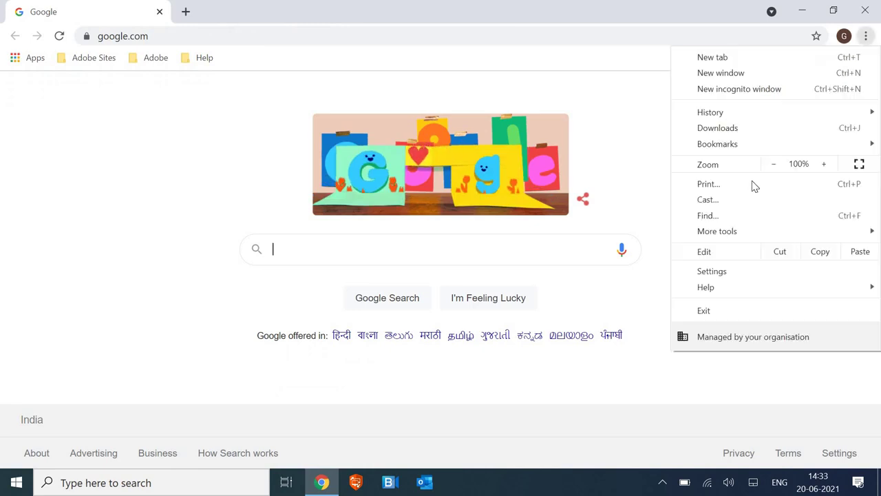
left_click(716, 272)
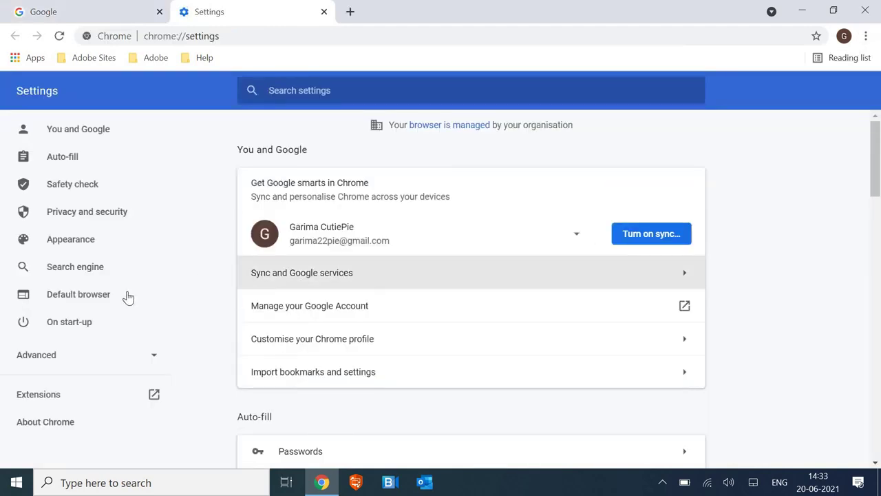
Expand Advanced in Chrome settings and go to Reset and clean up.
scroll(103, 324, "down", 2)
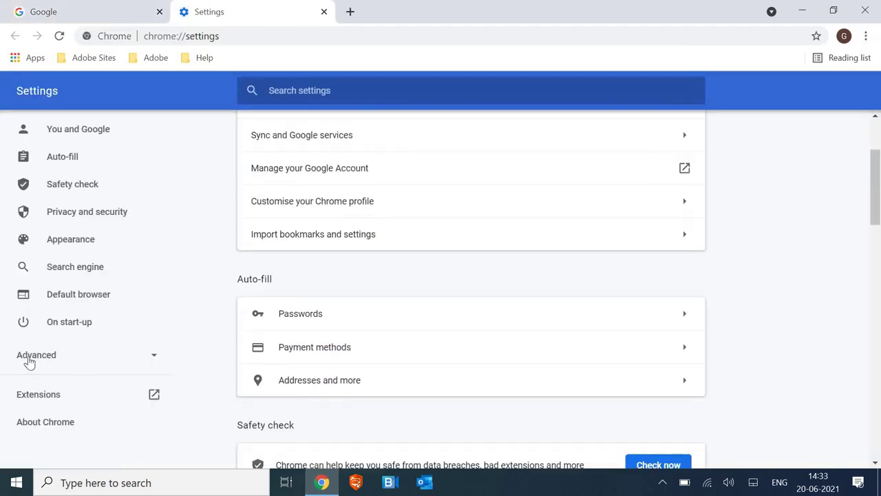
left_click(65, 358)
scroll(69, 344, "down", 1)
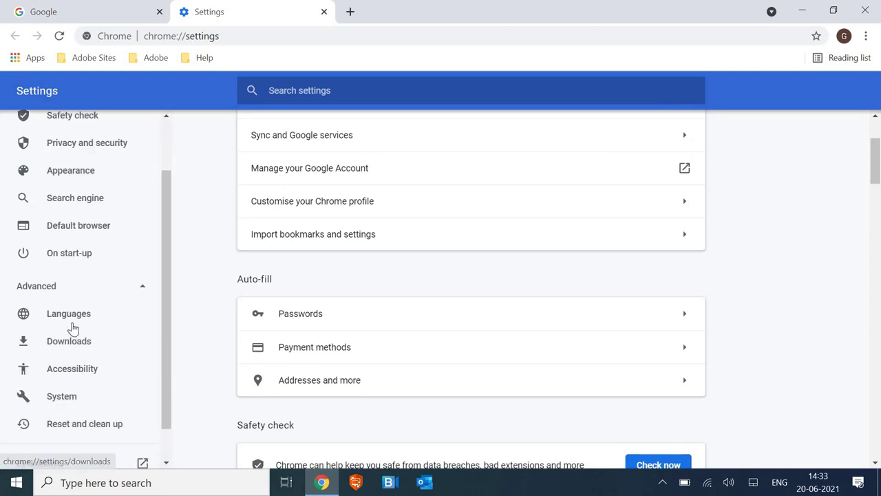
left_click(88, 430)
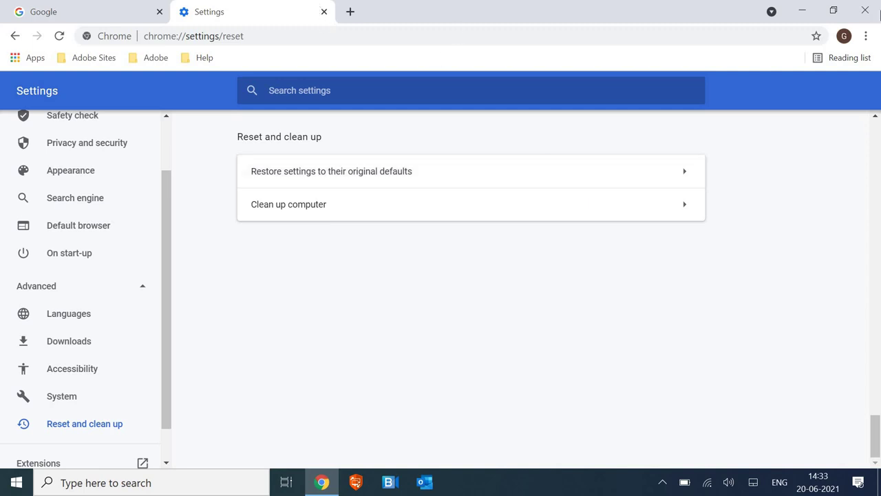
Close Chrome, launch Microsoft Edge, and open its Settings page.
left_click(857, 19)
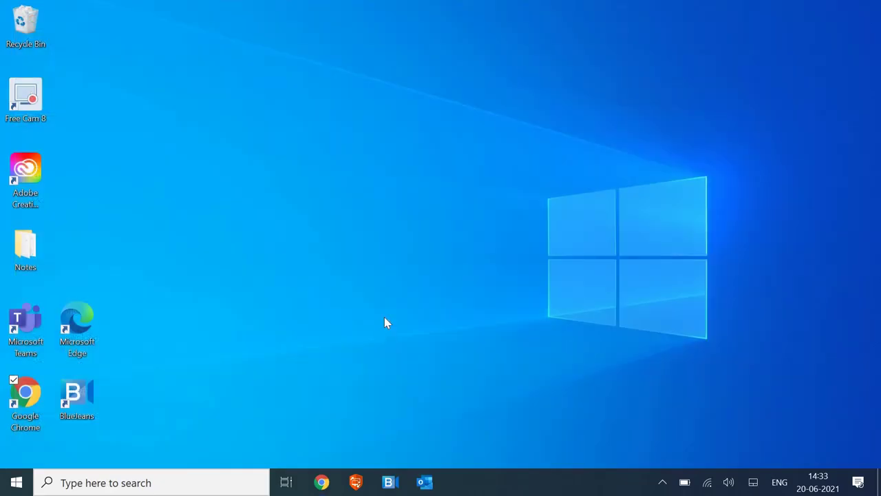
double_click(80, 325)
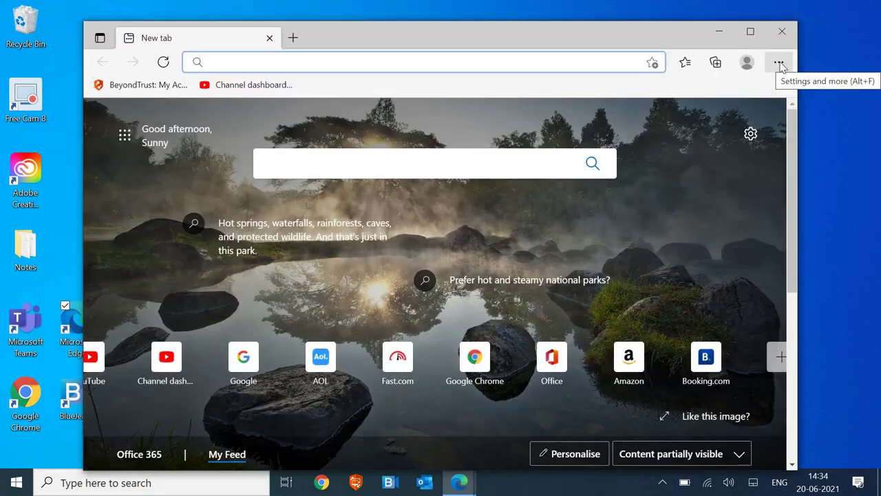
left_click(778, 64)
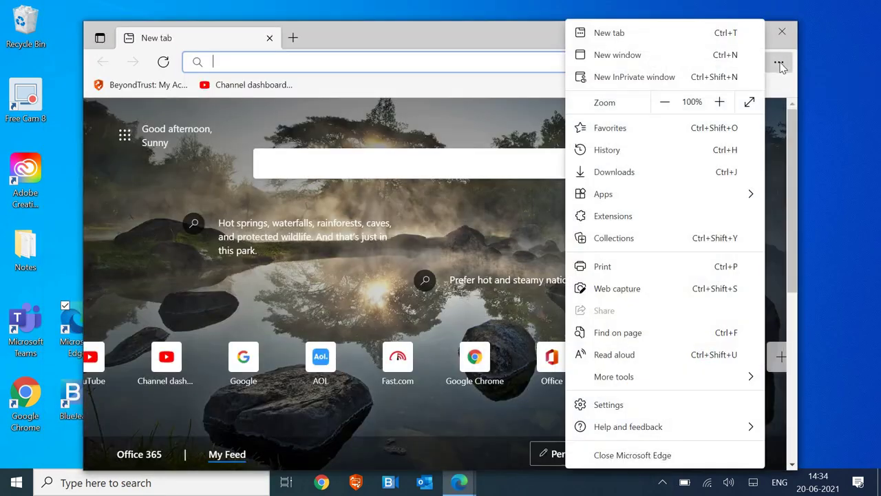
left_click(609, 404)
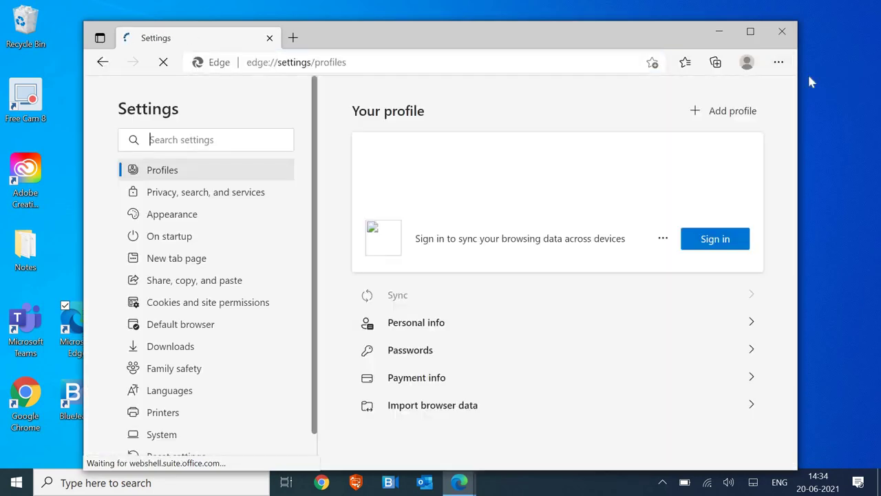
Reset Edge by restoring settings to their default values and confirming.
left_click(779, 62)
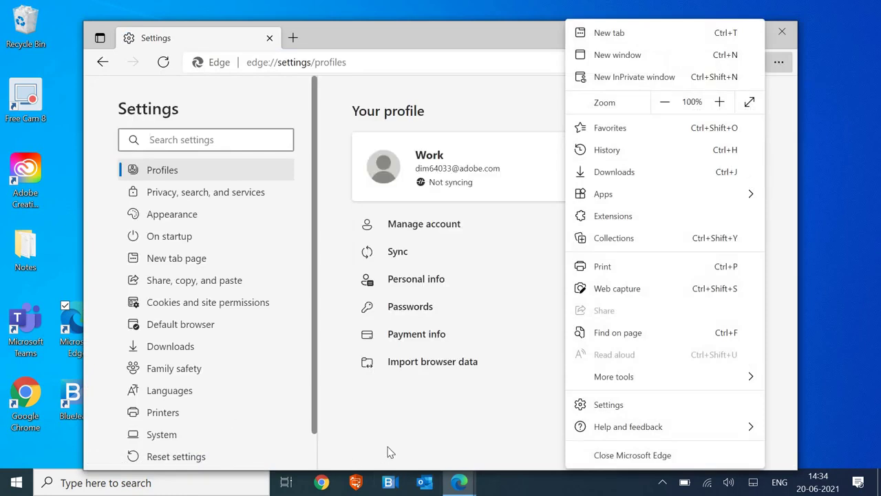
left_click(192, 446)
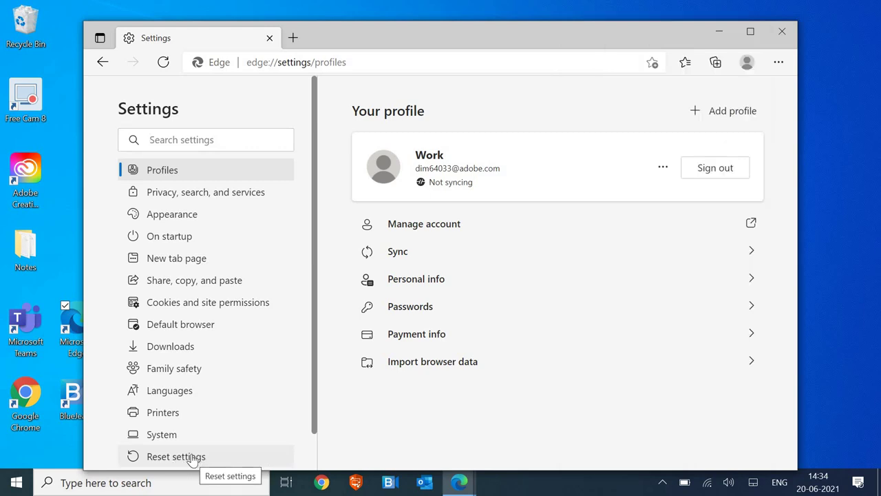
left_click(192, 458)
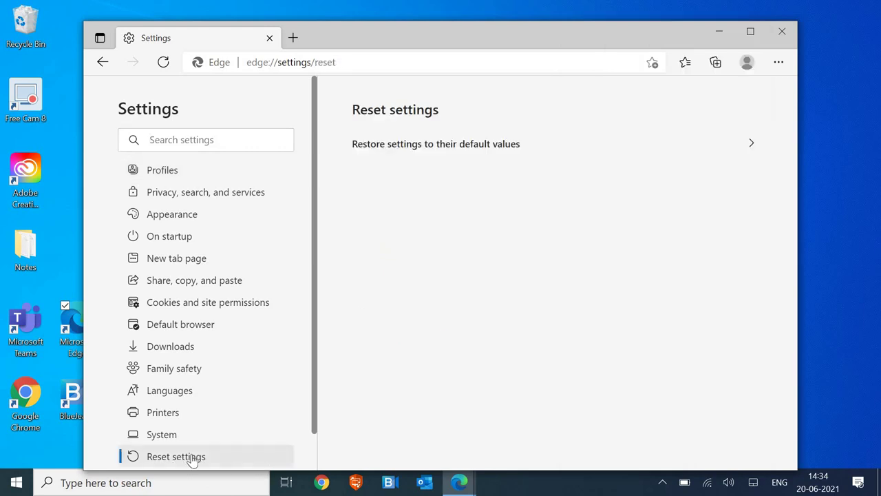
left_click(749, 146)
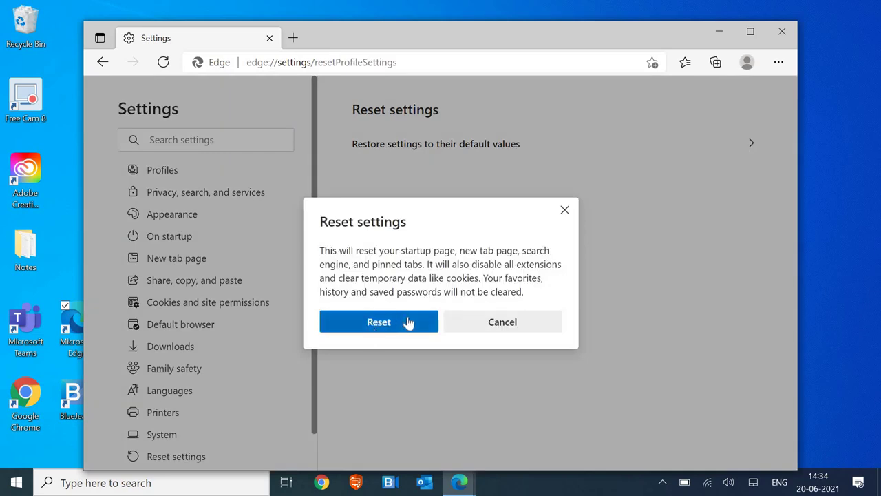
left_click(411, 325)
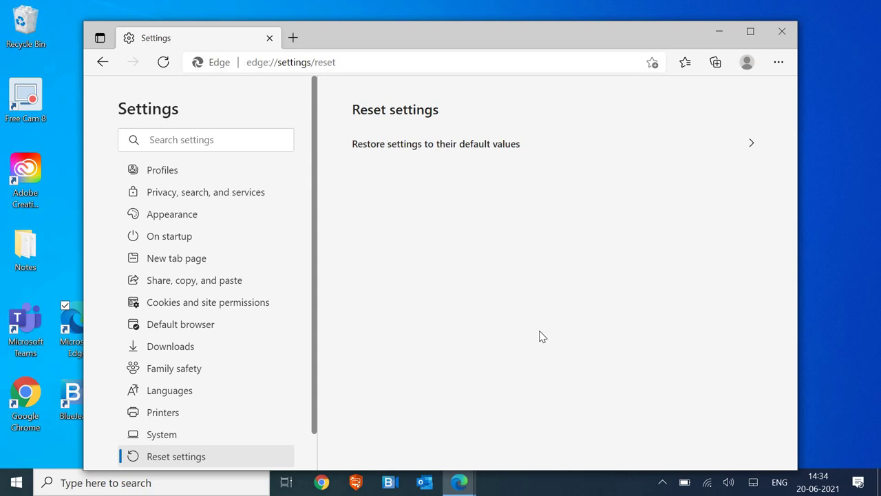
Close both Edge windows and launch Google Chrome from the taskbar.
left_click(781, 31)
left_click(780, 31)
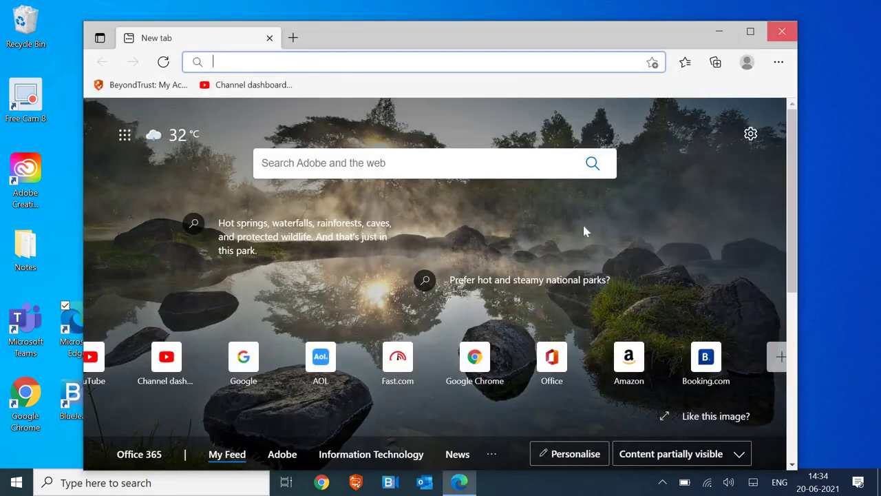
left_click(323, 481)
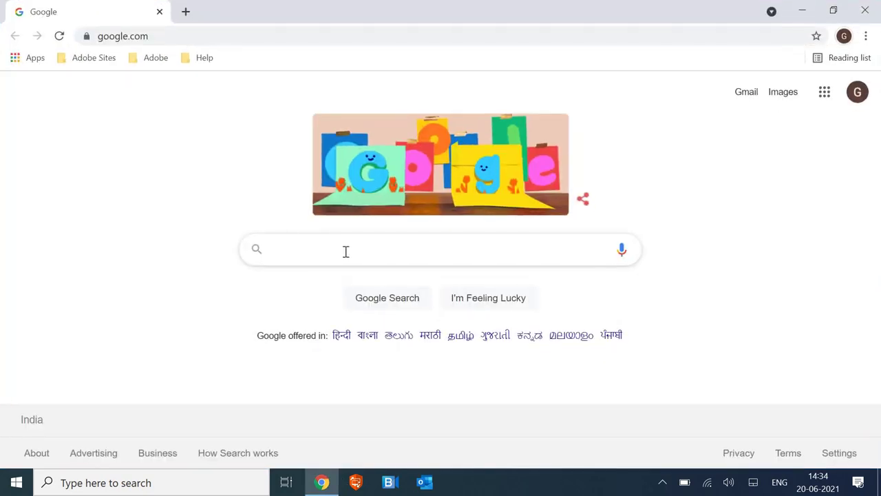
Search Google for 'hitmanpro malware removal tool' using the 'Hitman' suggestion.
left_click(346, 251)
type("Hitman")
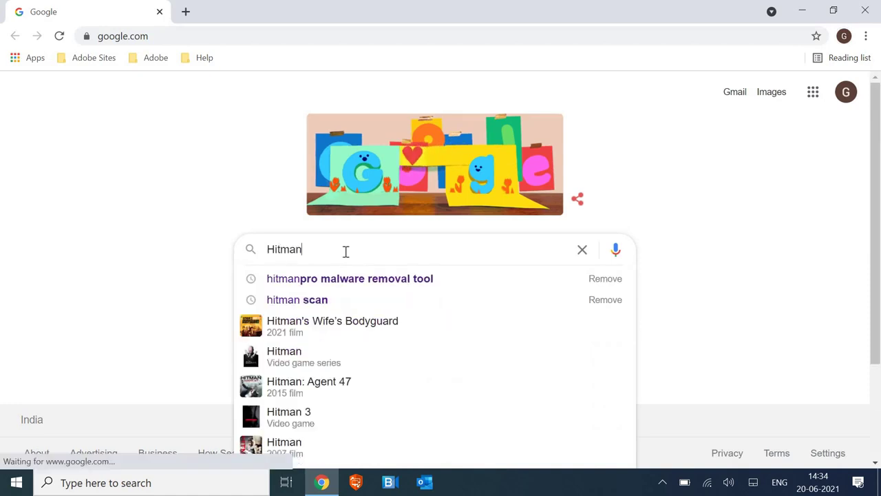
key("Down")
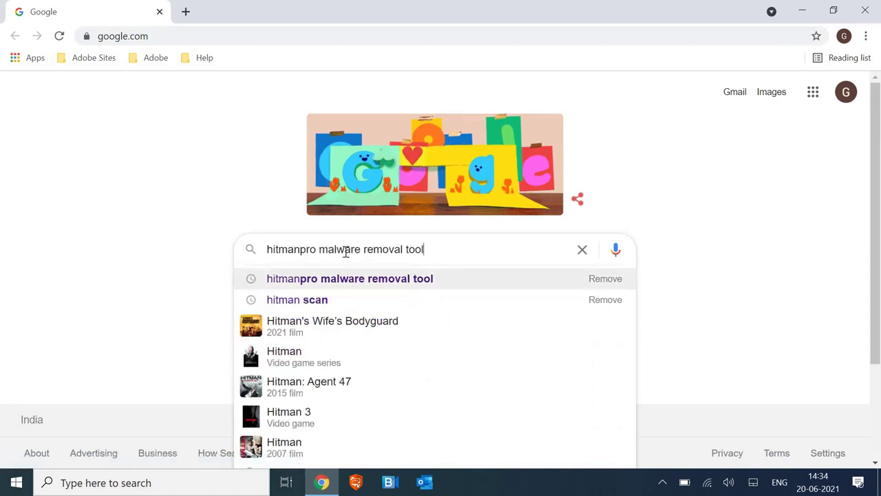
key("Return")
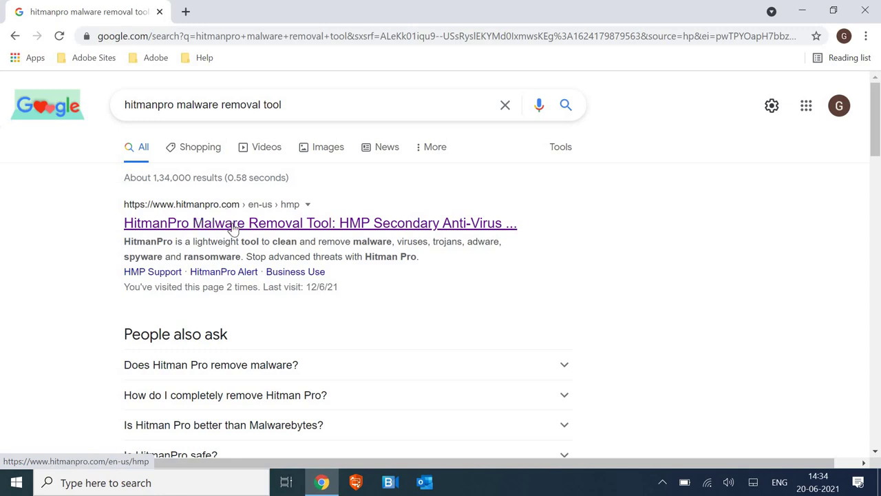
Open the HitmanPro Malware Removal Tool page, plus its Free 30-day Trial page in a second tab.
left_click(234, 230)
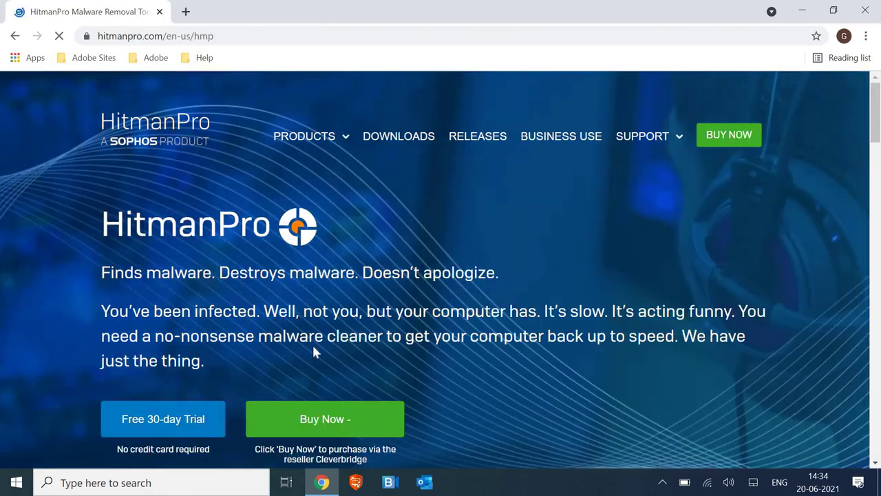
left_click(173, 420)
scroll(454, 317, "down", 3)
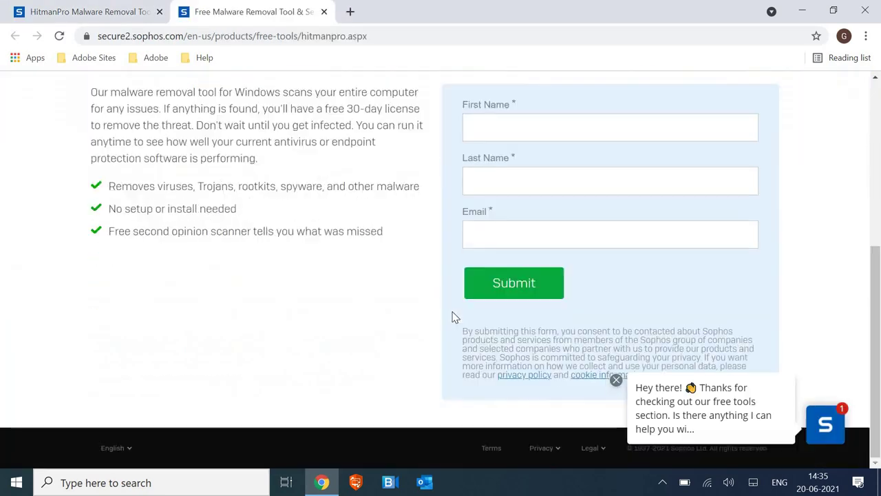
scroll(452, 315, "up", 5)
left_click(83, 14)
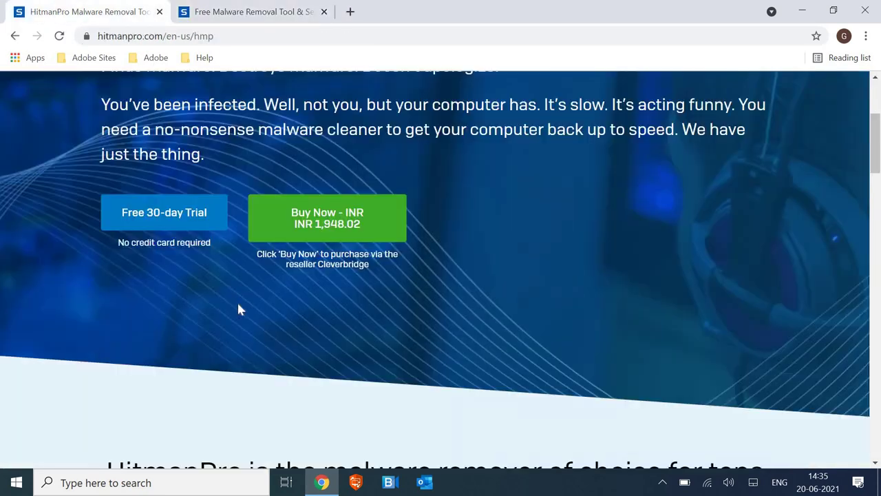
scroll(238, 309, "up", 3)
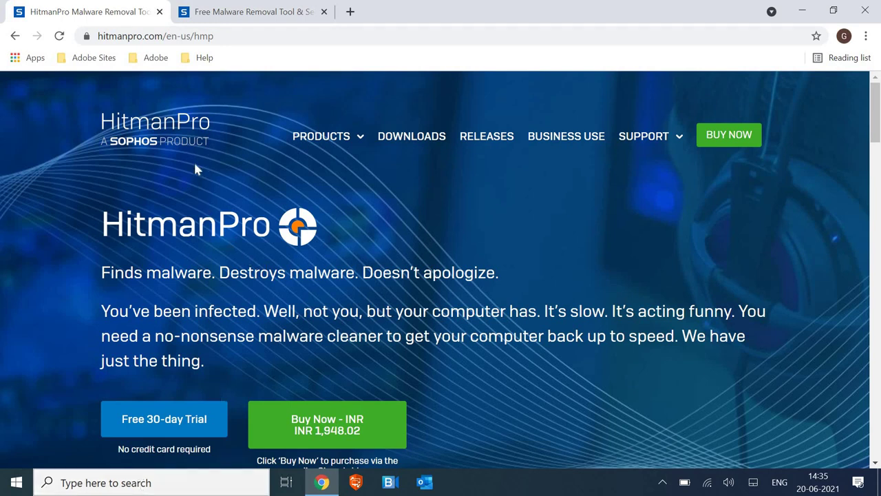
left_click(101, 485)
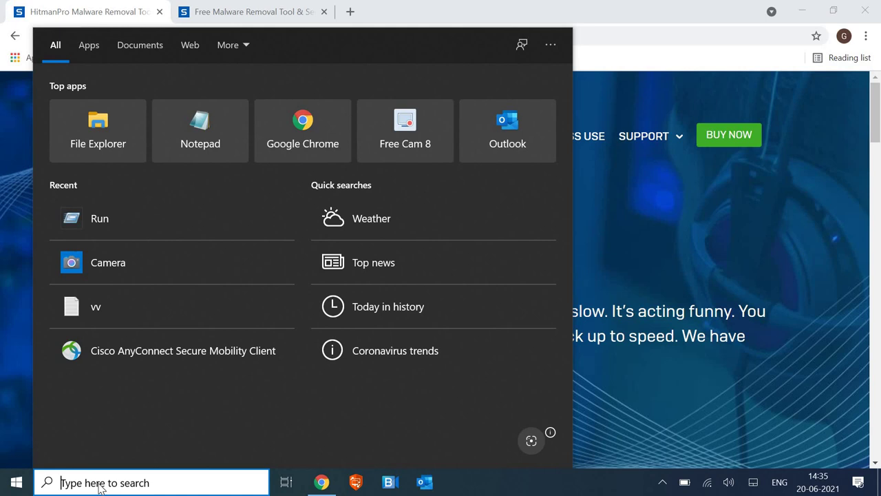
type("add or")
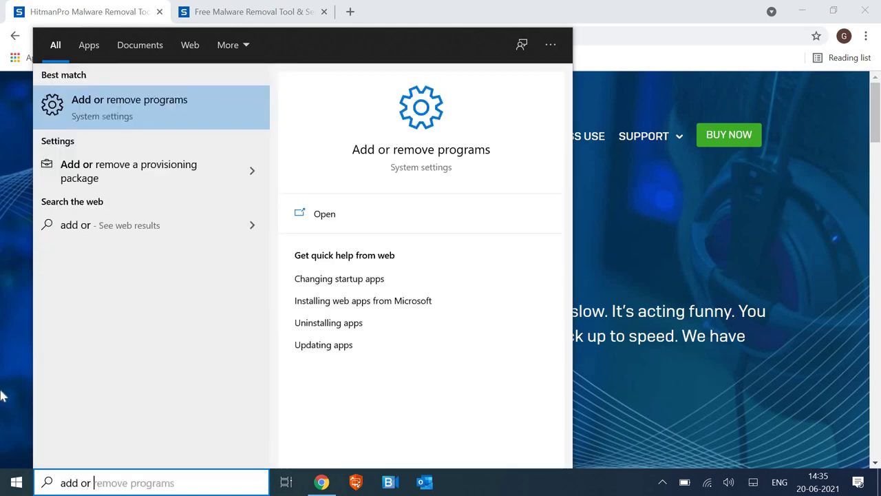
left_click(131, 117)
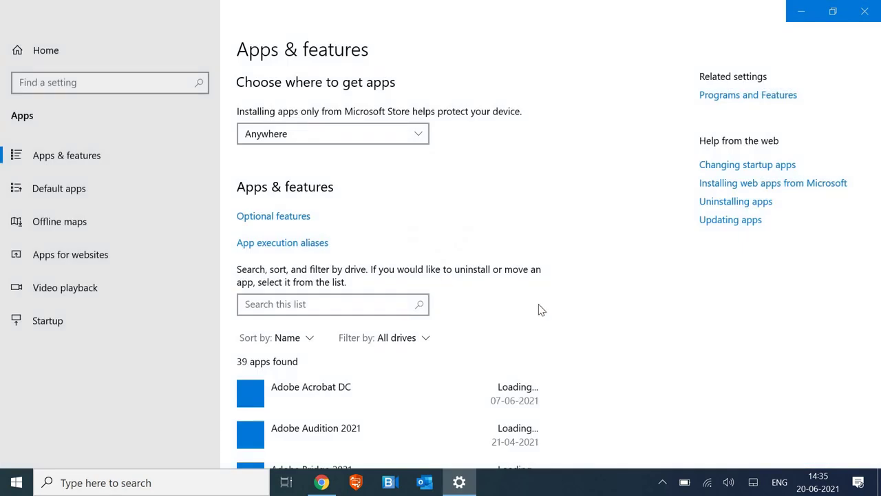
left_click(864, 12)
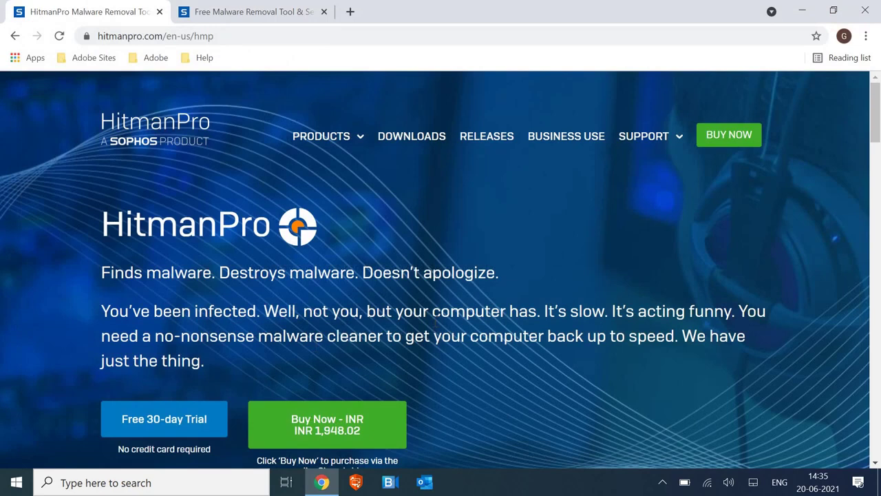
Scroll the hitmanpro.com page down to the 'malware remover of choice' section and feature list.
scroll(435, 316, "down", 5)
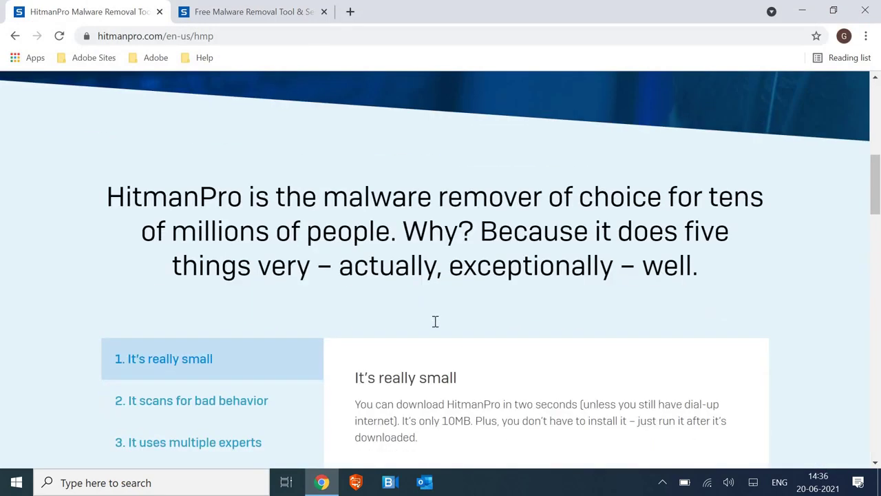